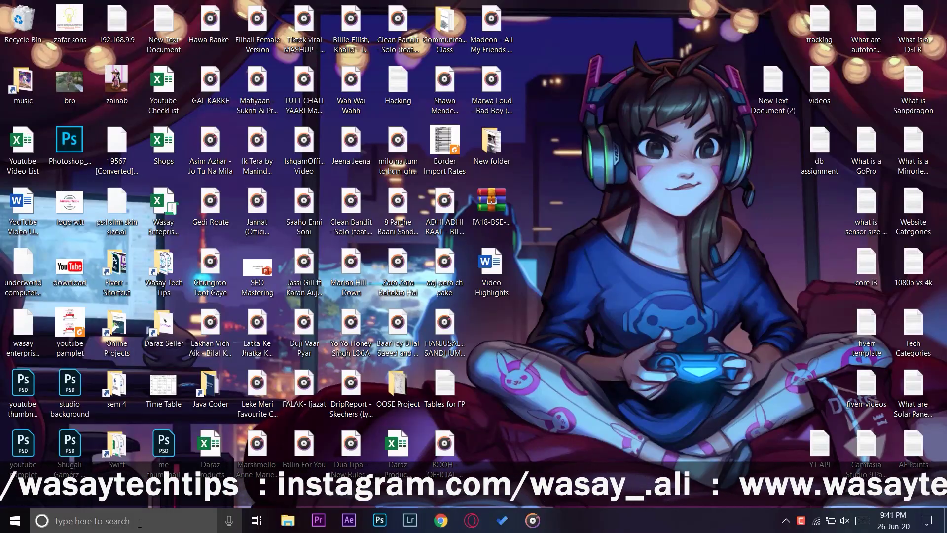
Search Windows for 'itunes' and launch it.
click(139, 521)
text(itunes)
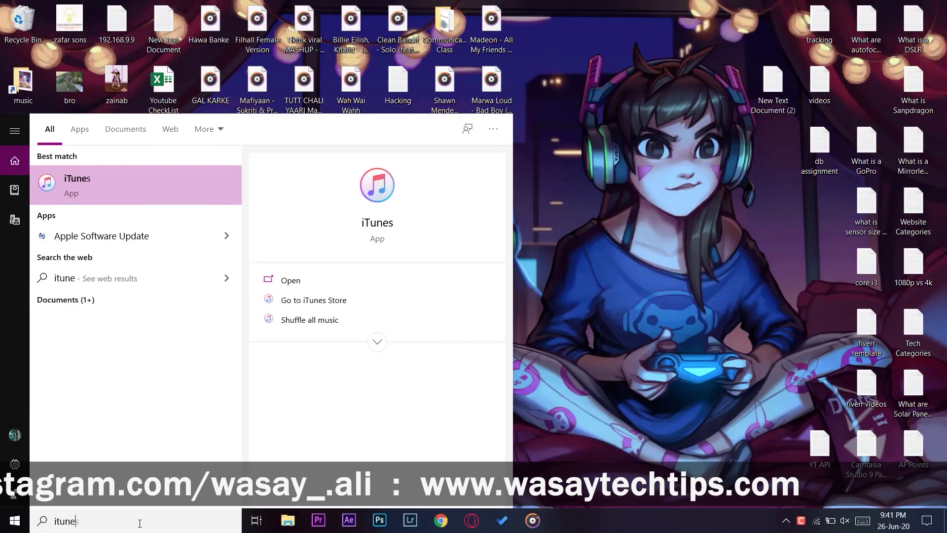
key(Return)
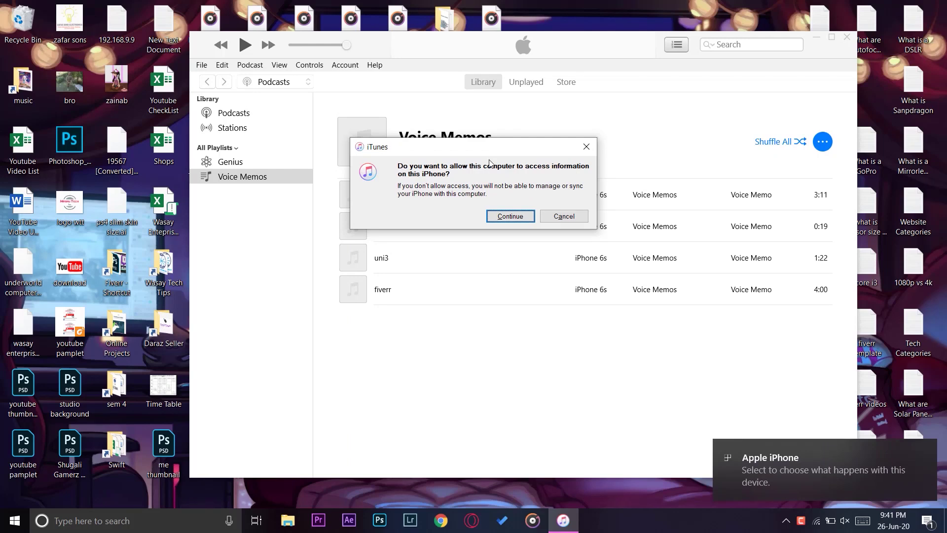
Allow the computer to access the iPhone, then dismiss the File menu.
click(505, 217)
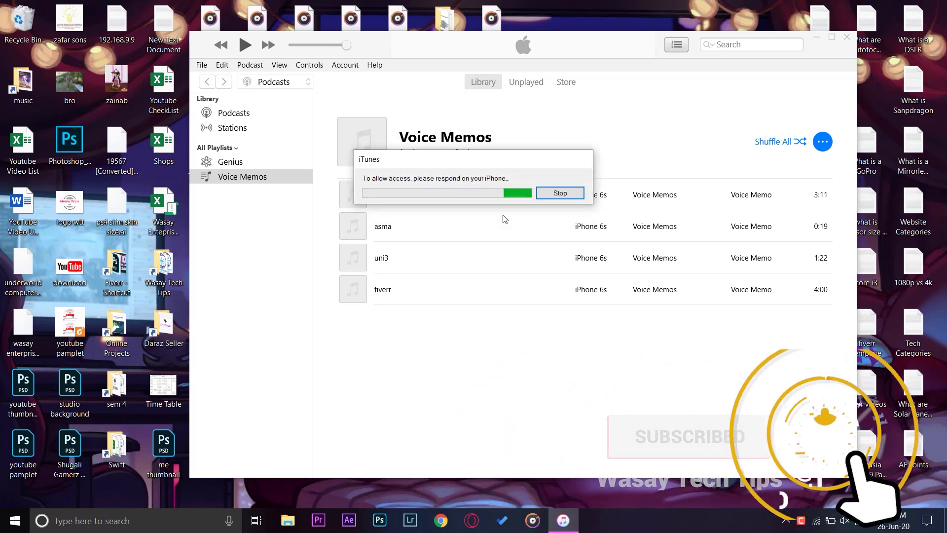
click(199, 65)
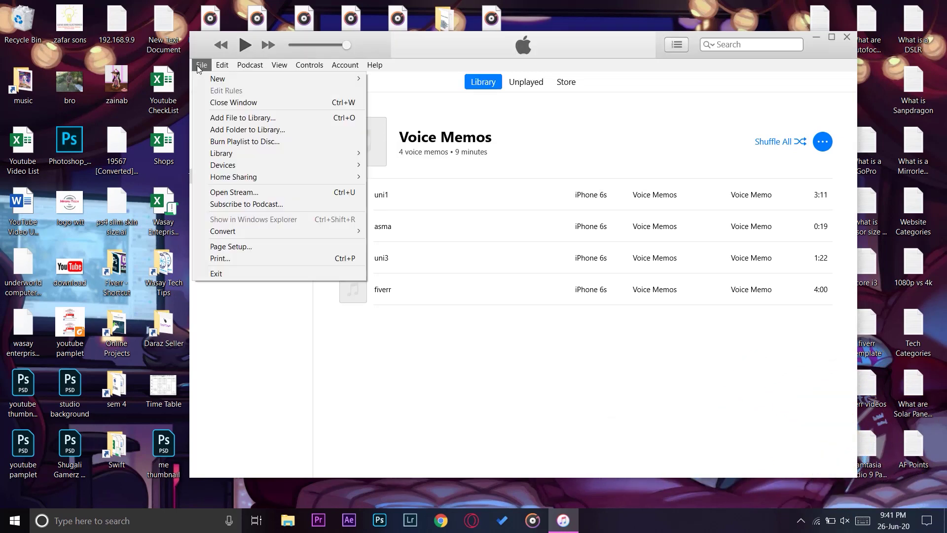
click(411, 73)
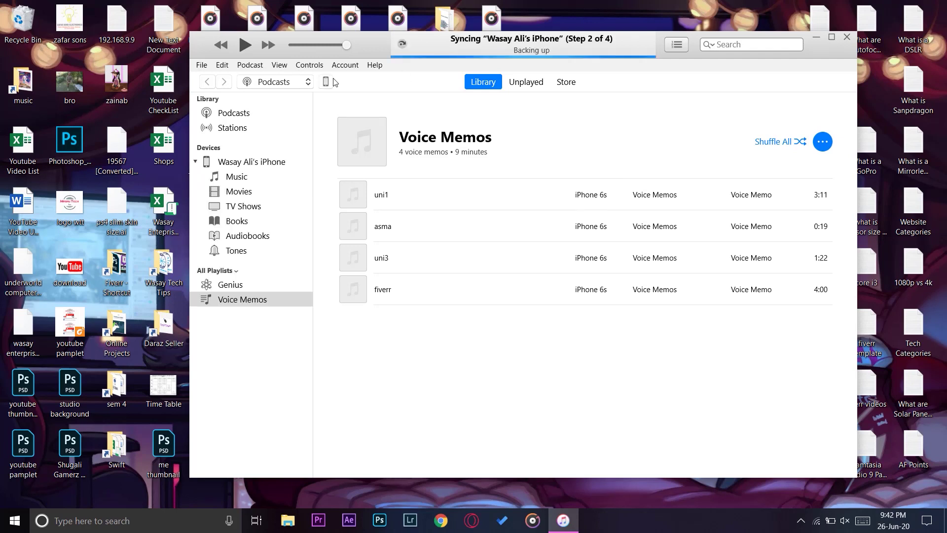
Start the iOS 13.5.1 update from the iPhone's Summary page.
click(326, 82)
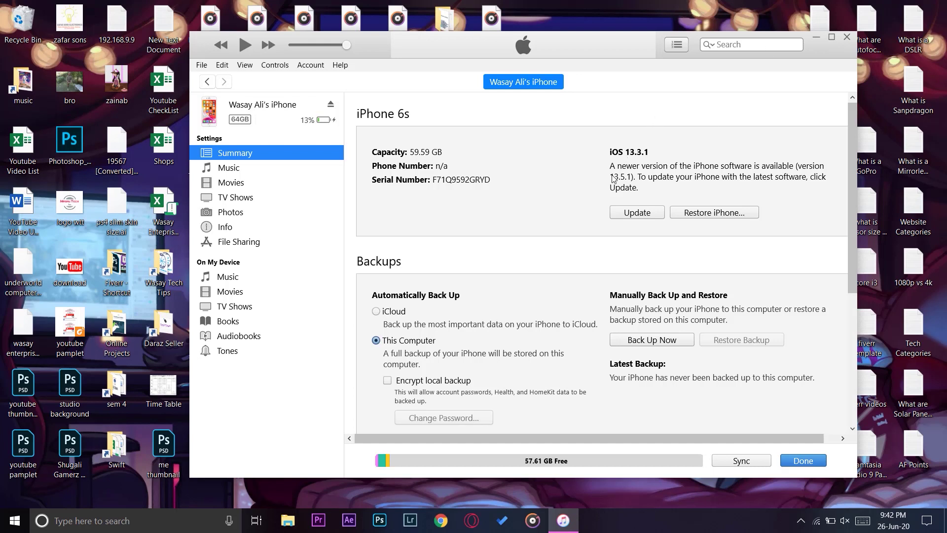
click(626, 213)
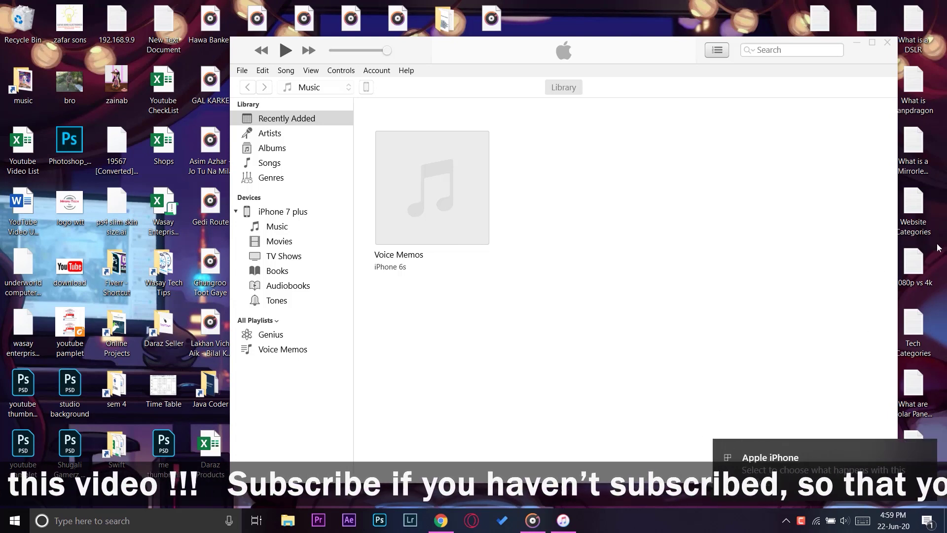
Update the iPhone 7 Plus to iOS 13.5.1 without a backup, confirming the update.
click(366, 87)
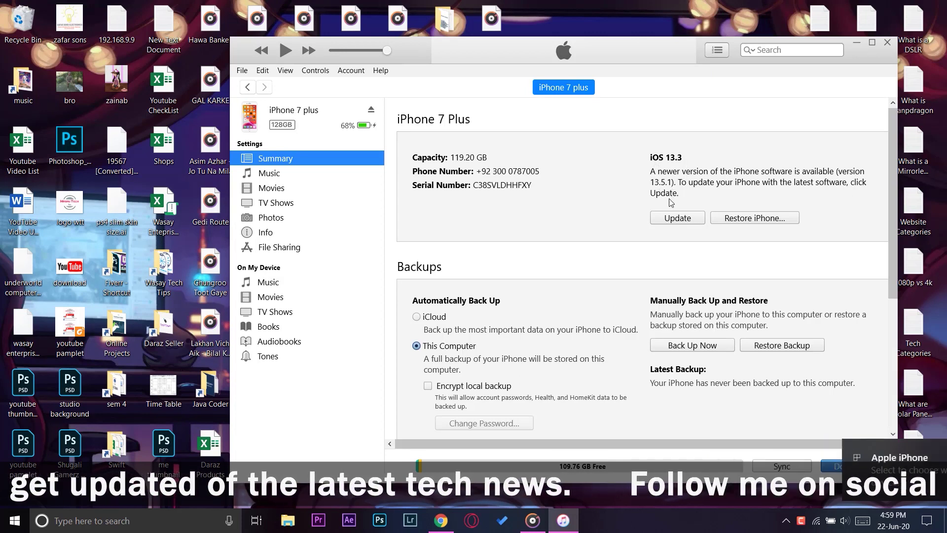
click(669, 220)
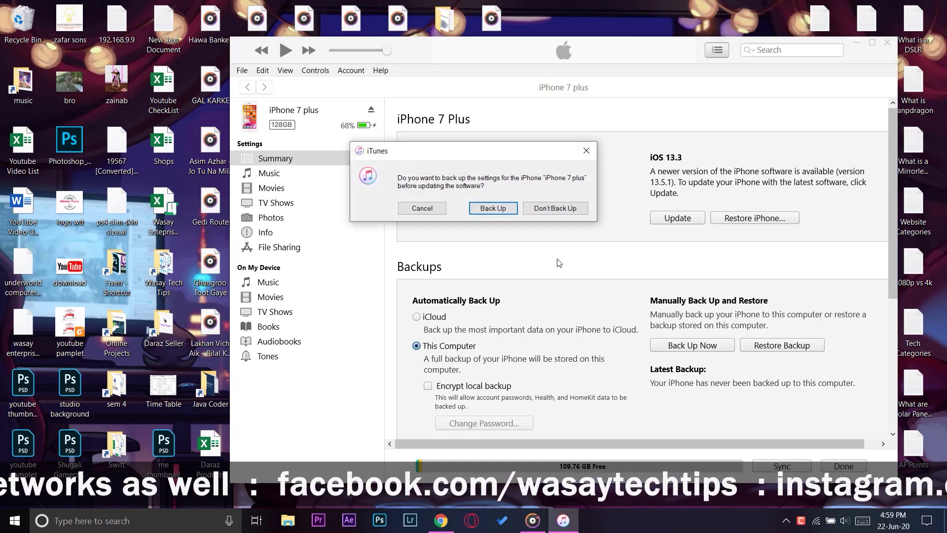
click(569, 210)
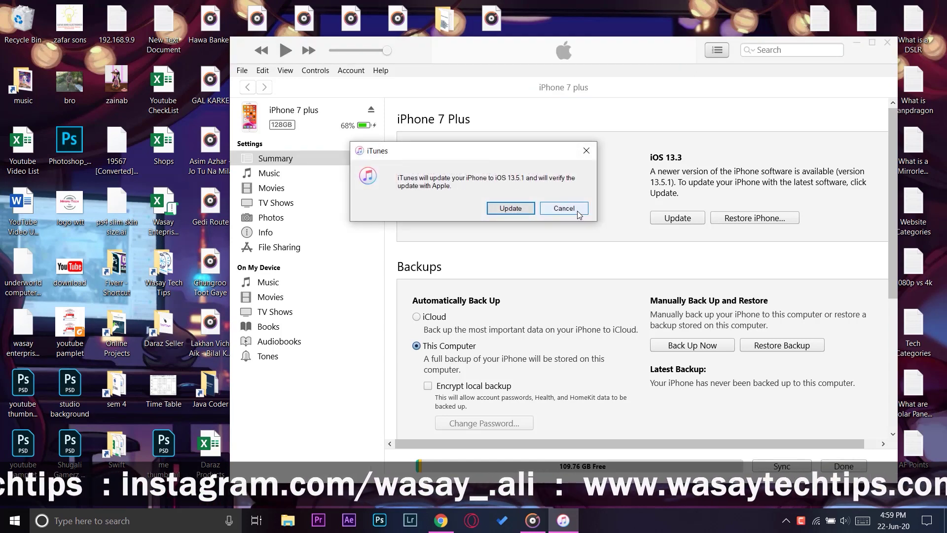
click(506, 209)
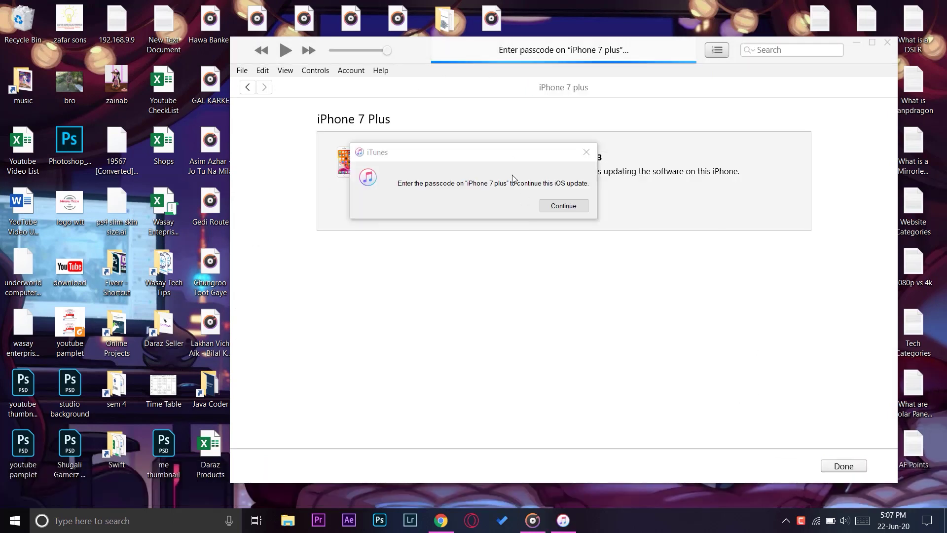
Continue the update after entering the iPhone passcode.
click(505, 153)
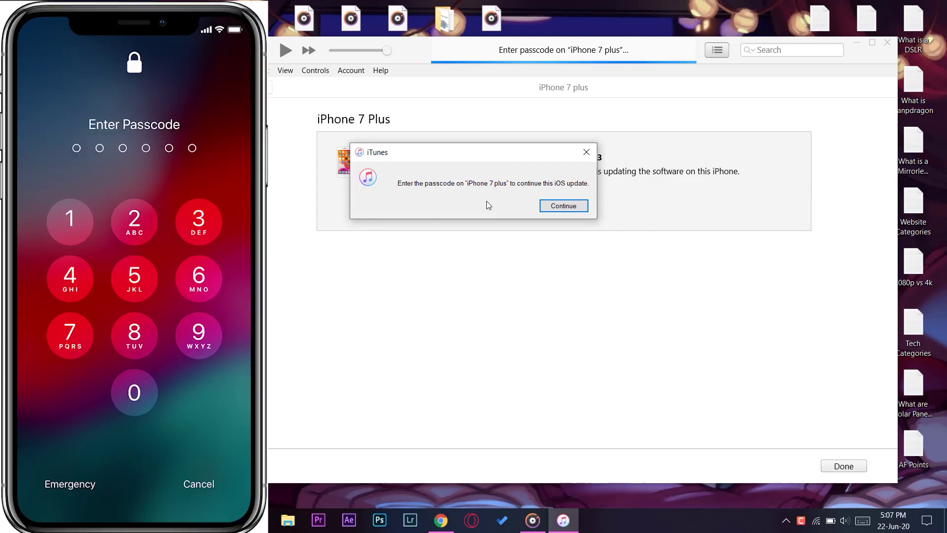
key(Return)
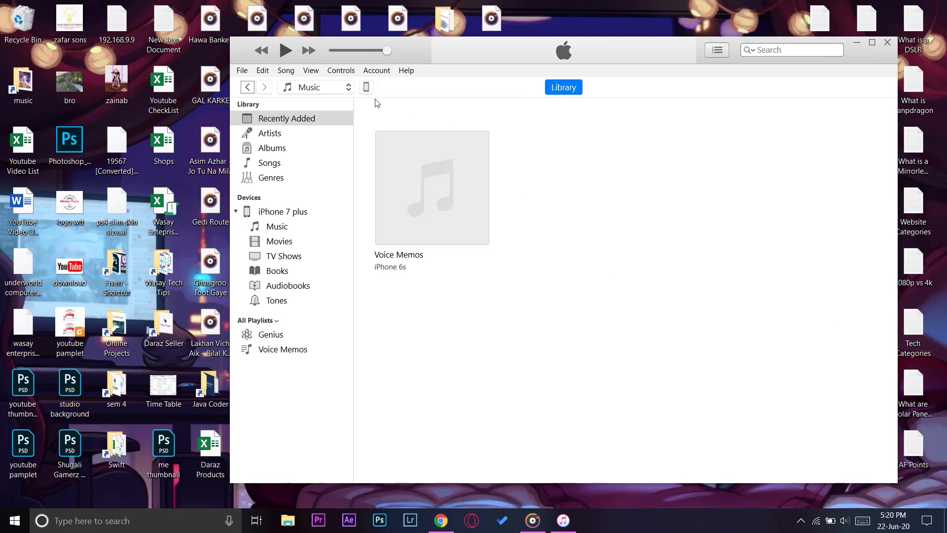
Open the iPhone 7 Plus Summary page showing iOS 13.5.1 is up to date.
click(365, 87)
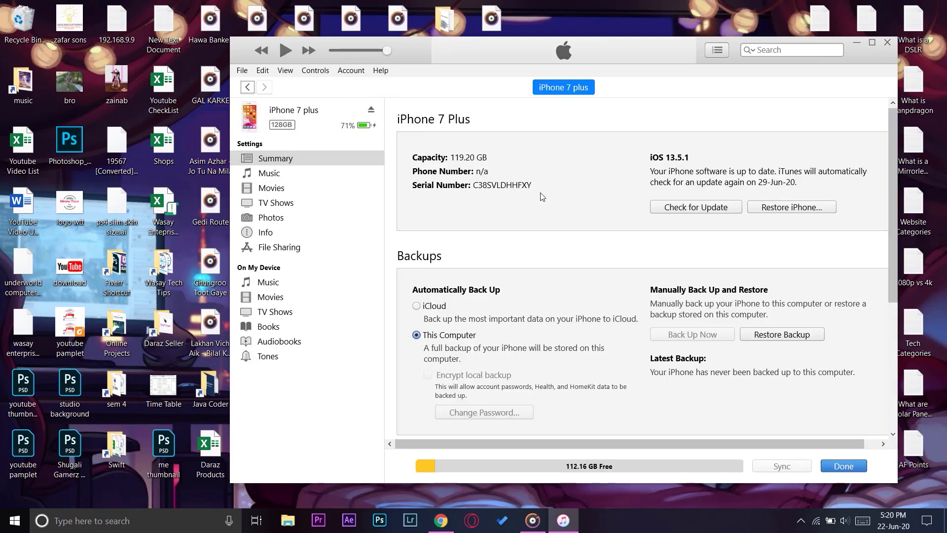